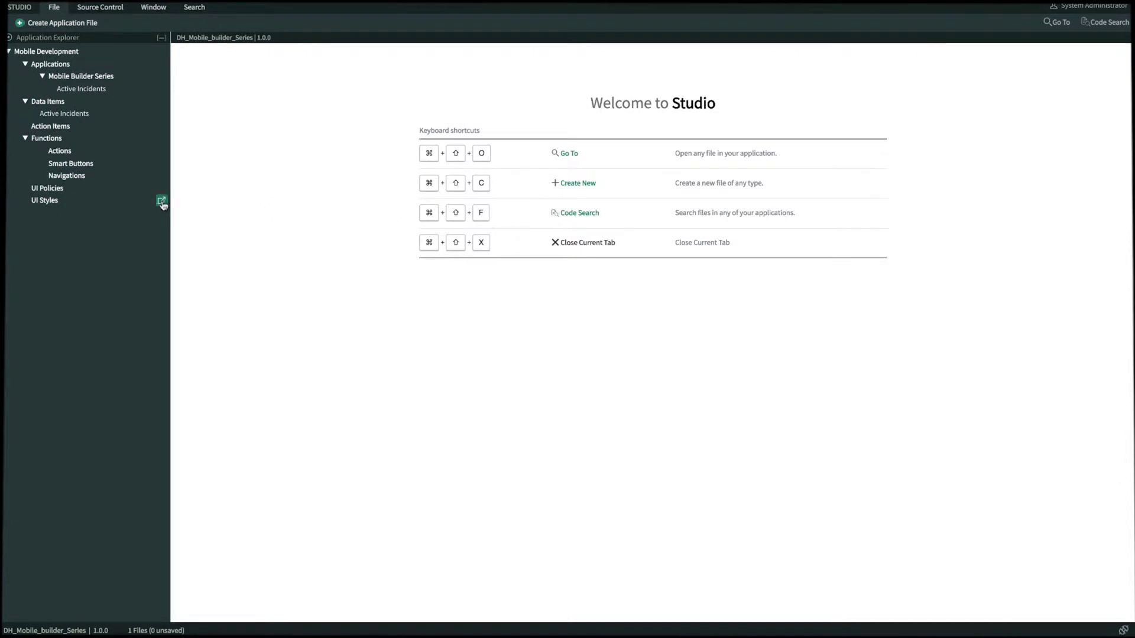
Create a new screen UI style named New Incident for the Incident table.
left_click(161, 203)
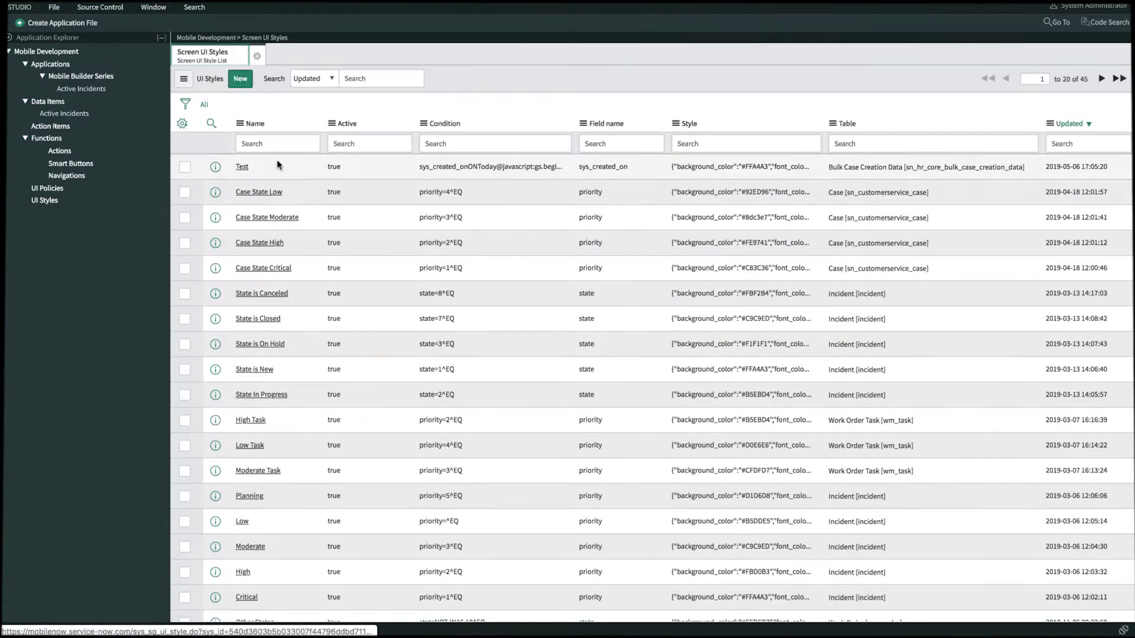
left_click(240, 79)
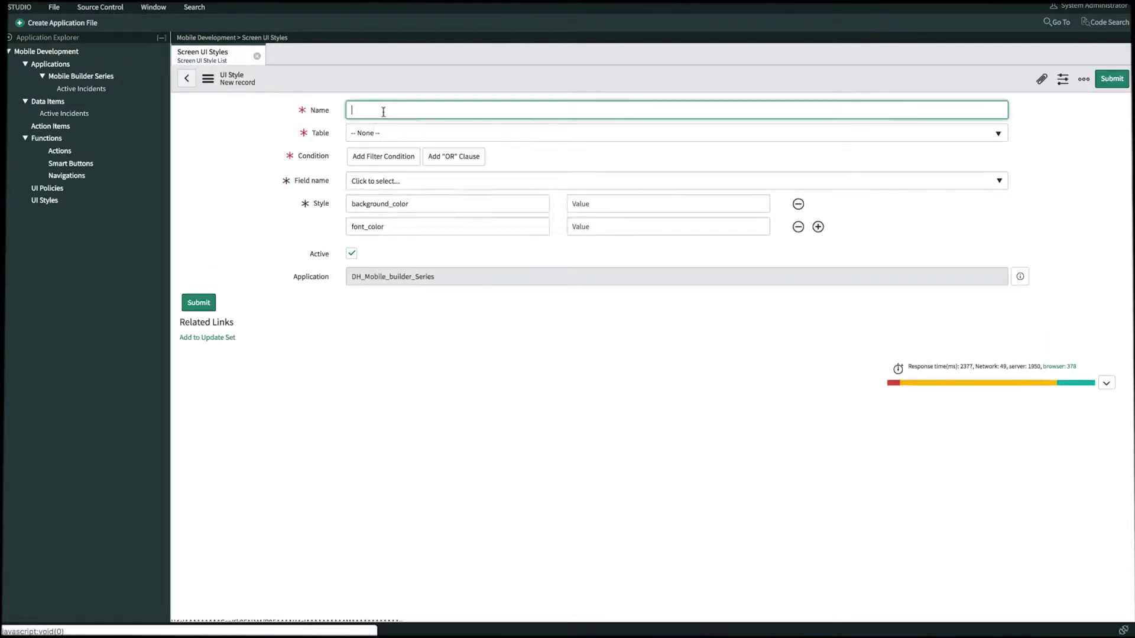
left_click(384, 111)
type("New")
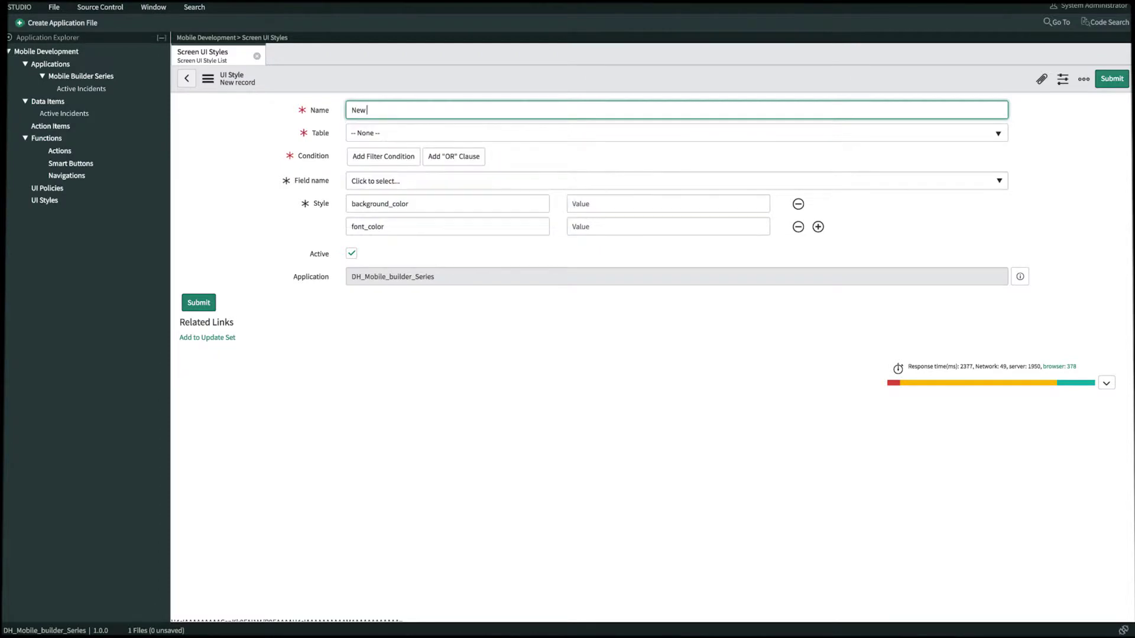
type(" Incident")
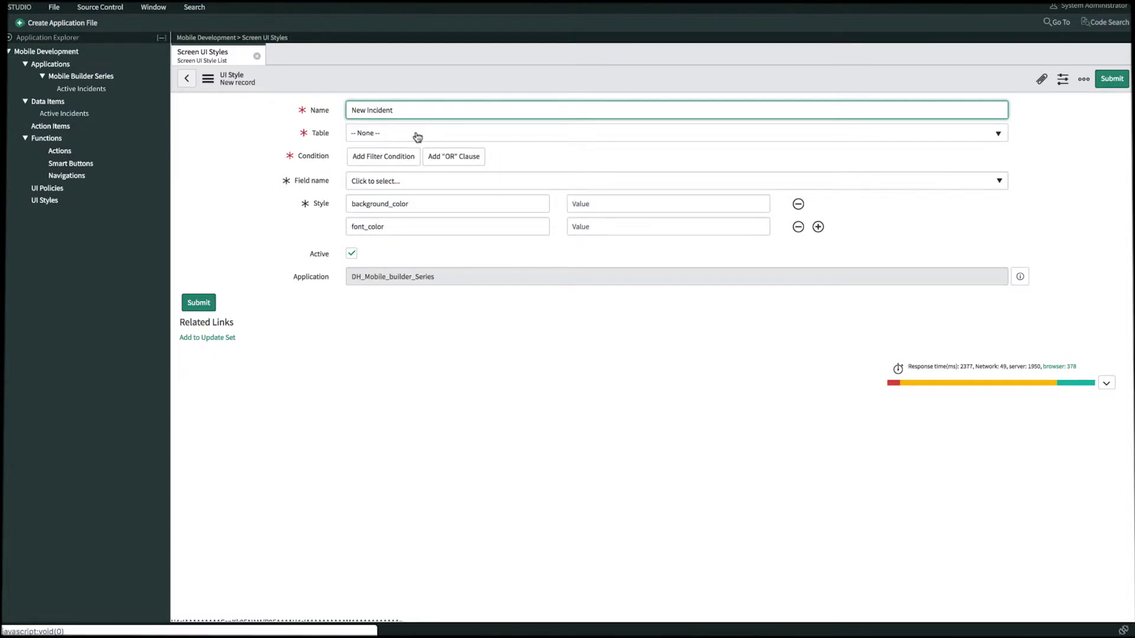
left_click(418, 138)
type("incident")
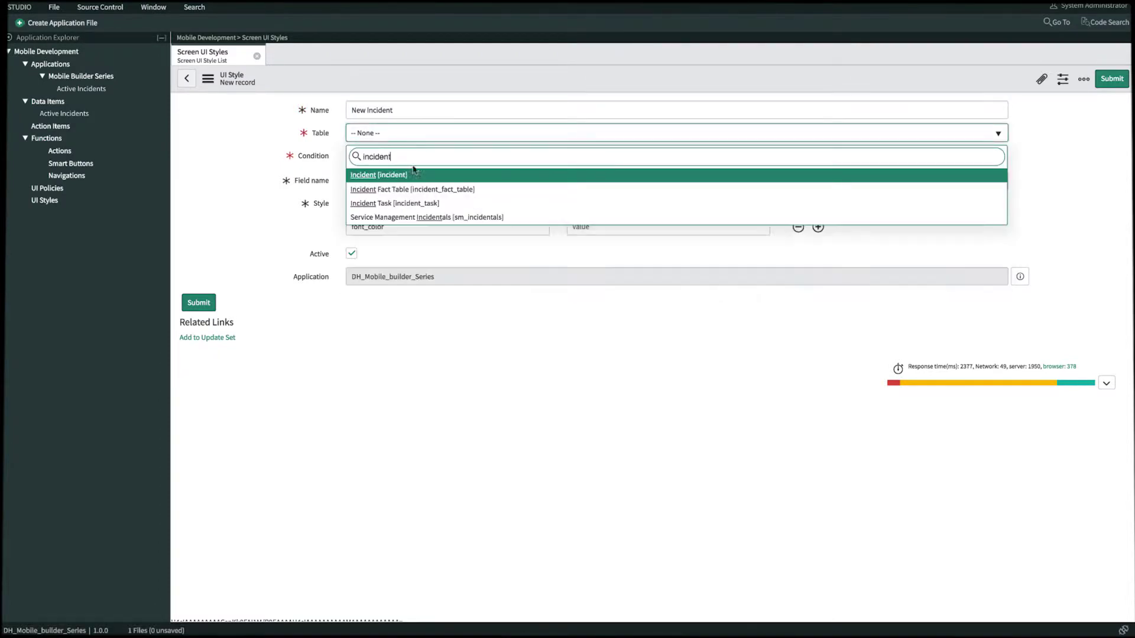
left_click(381, 175)
Add the condition State is New to the New Incident style.
left_click(400, 181)
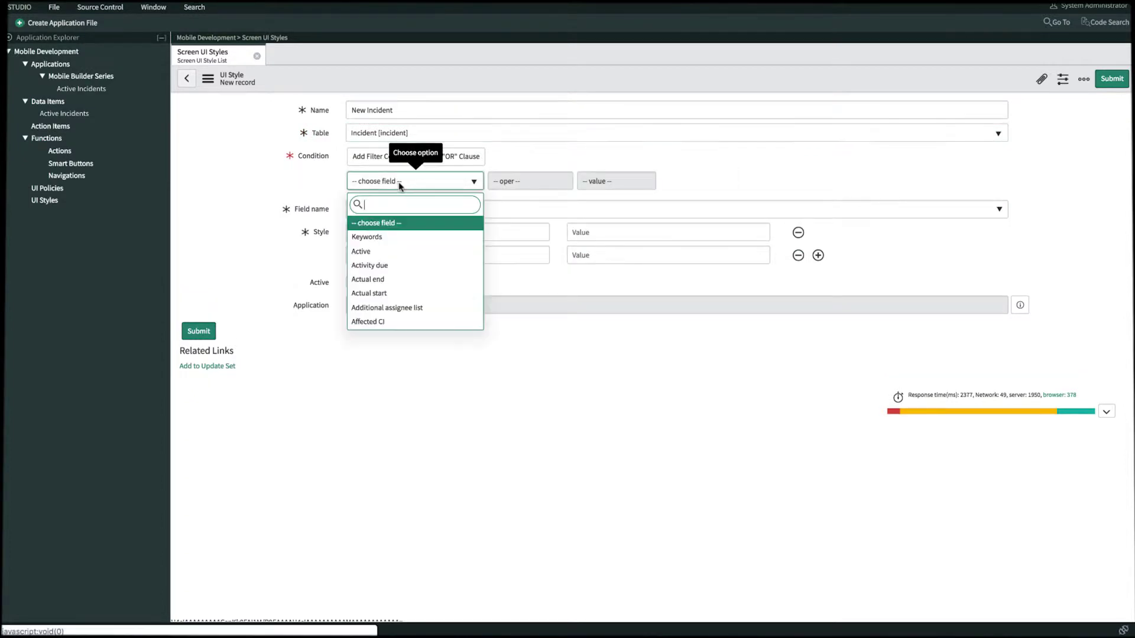
type("state")
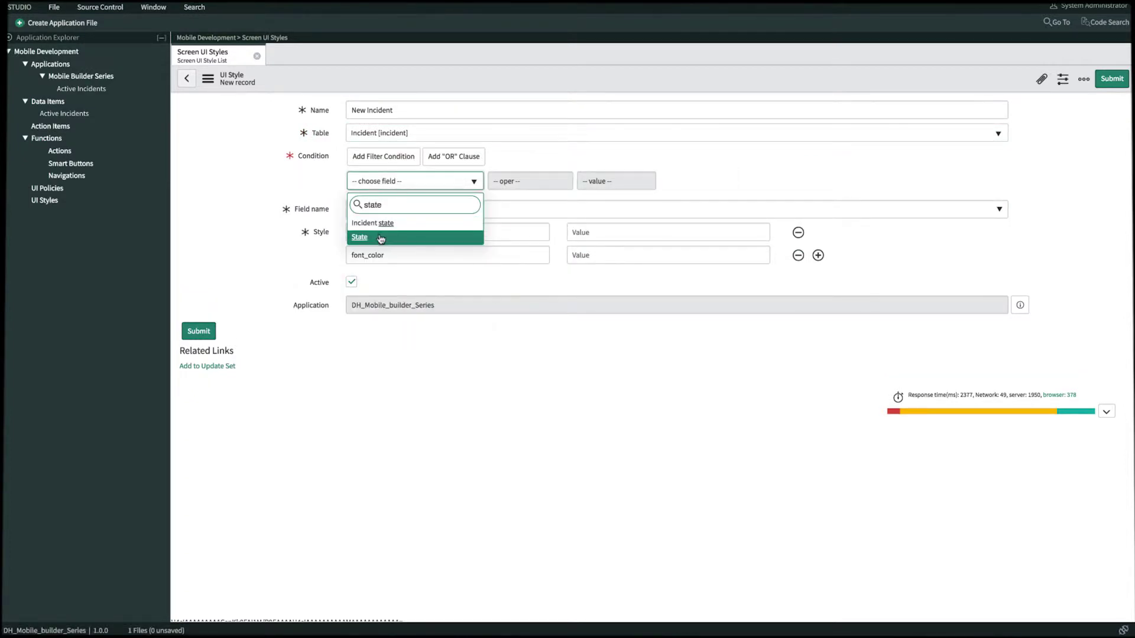
left_click(360, 237)
left_click(615, 181)
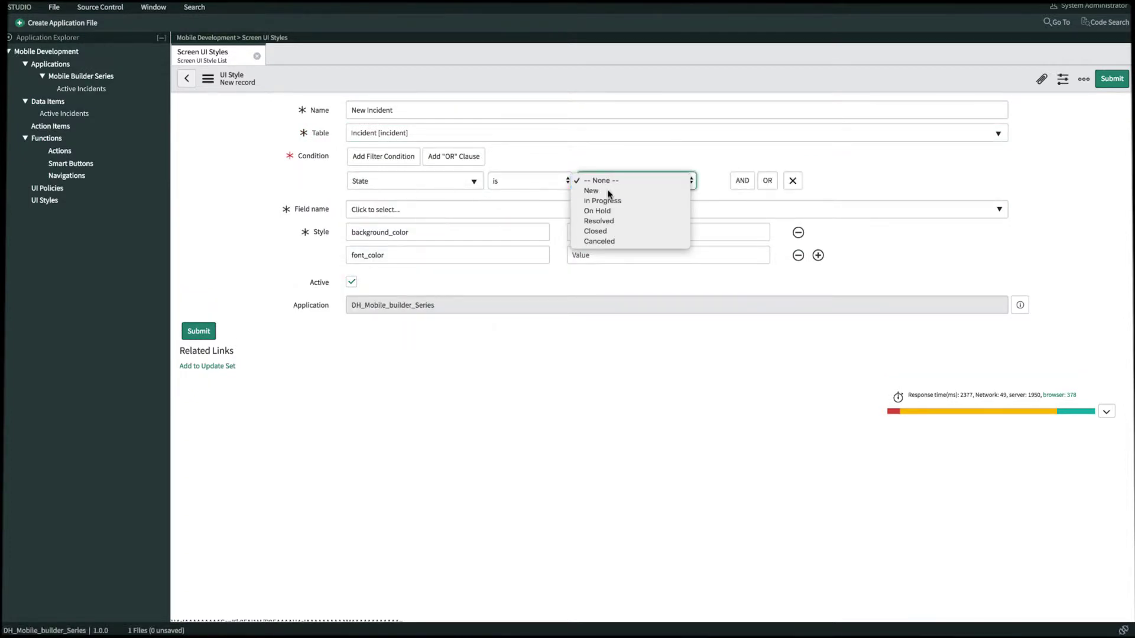
left_click(608, 193)
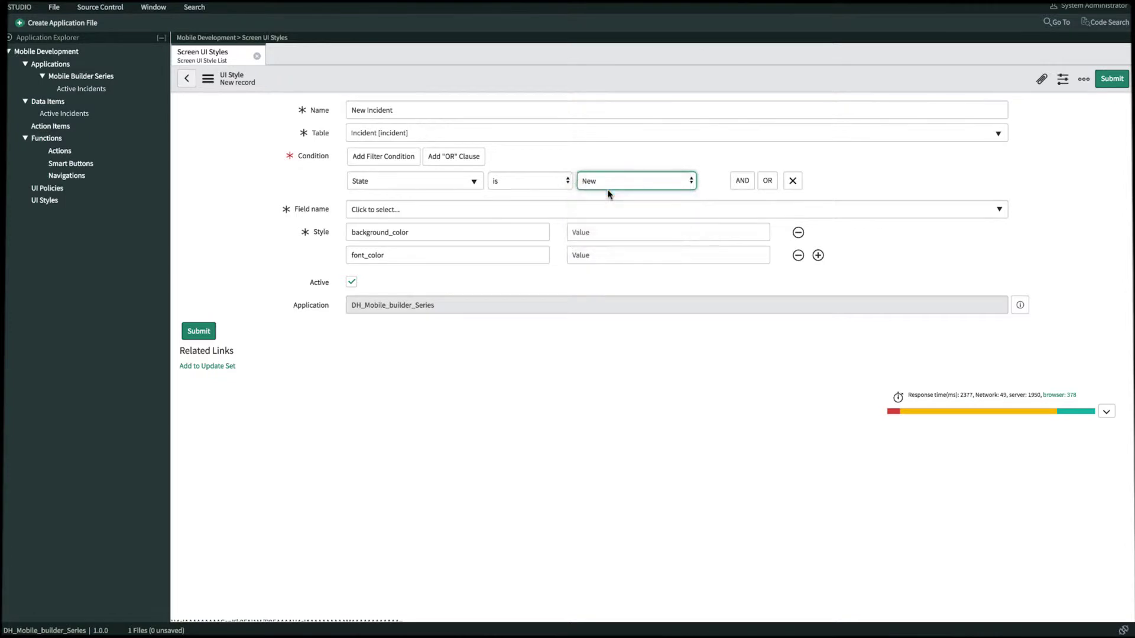
left_click(478, 211)
scroll(653, 245, "down", 5)
scroll(652, 245, "down", 5)
scroll(654, 246, "down", 3)
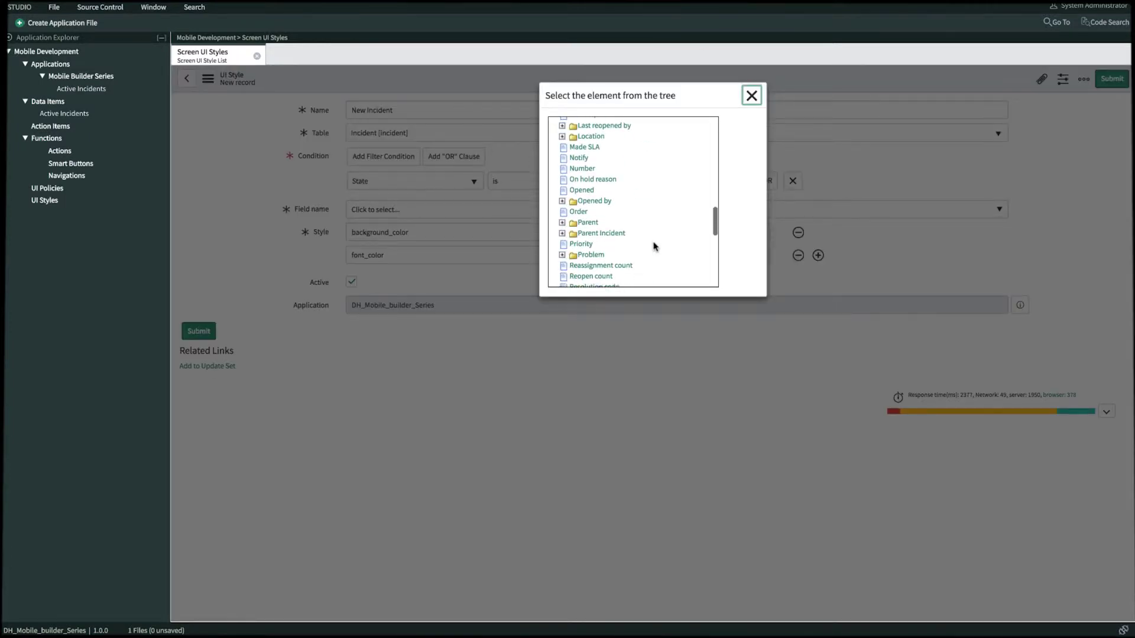
scroll(654, 245, "down", 2)
scroll(641, 242, "down", 3)
scroll(642, 242, "down", 3)
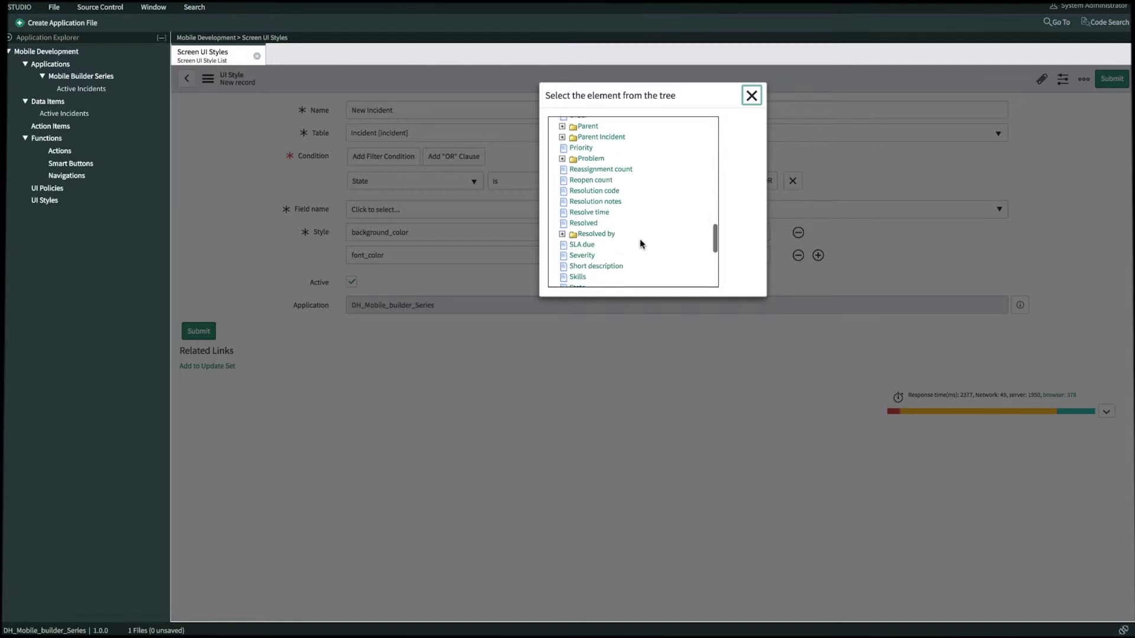
scroll(641, 242, "down", 2)
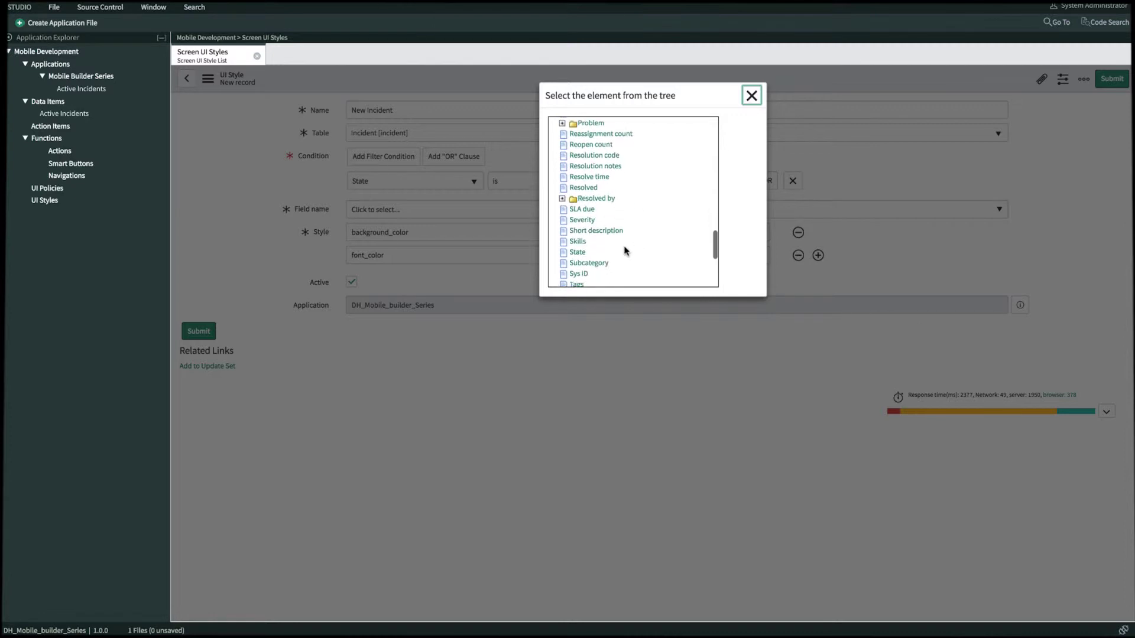
Style the State field with background #FFA4A3 and text #FFFFFF, then save it.
left_click(578, 253)
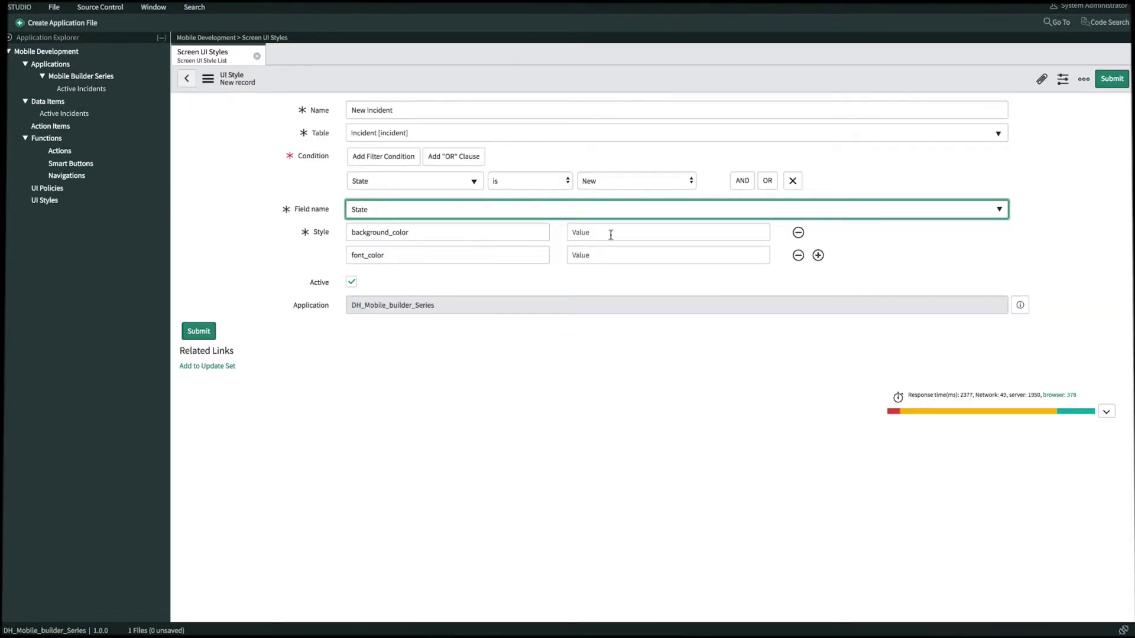
left_click(610, 234)
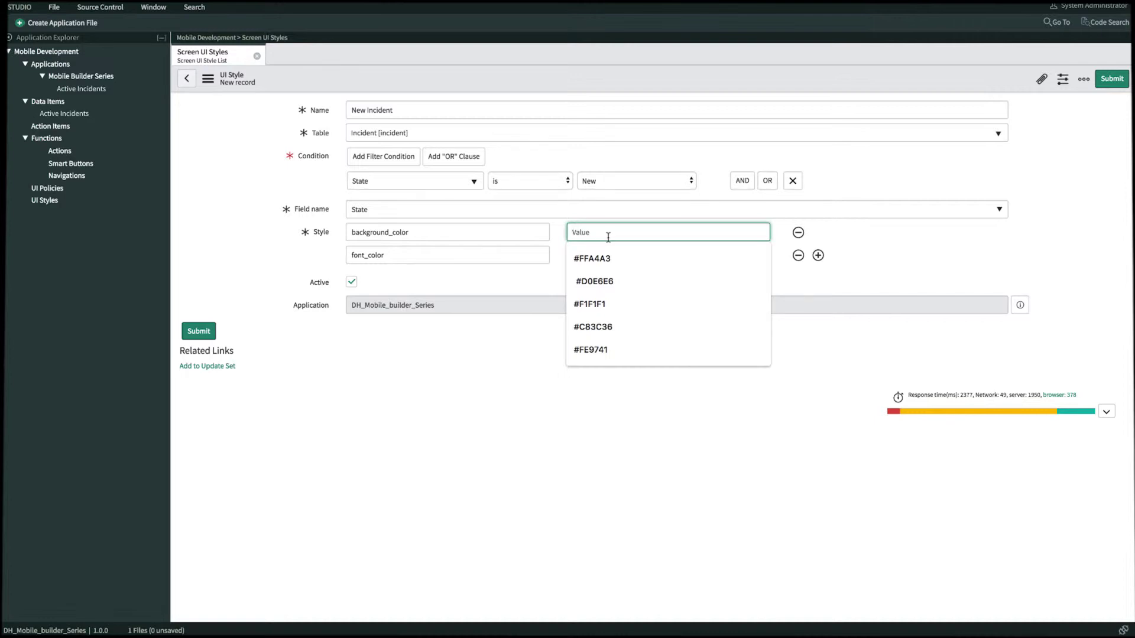
left_click(592, 258)
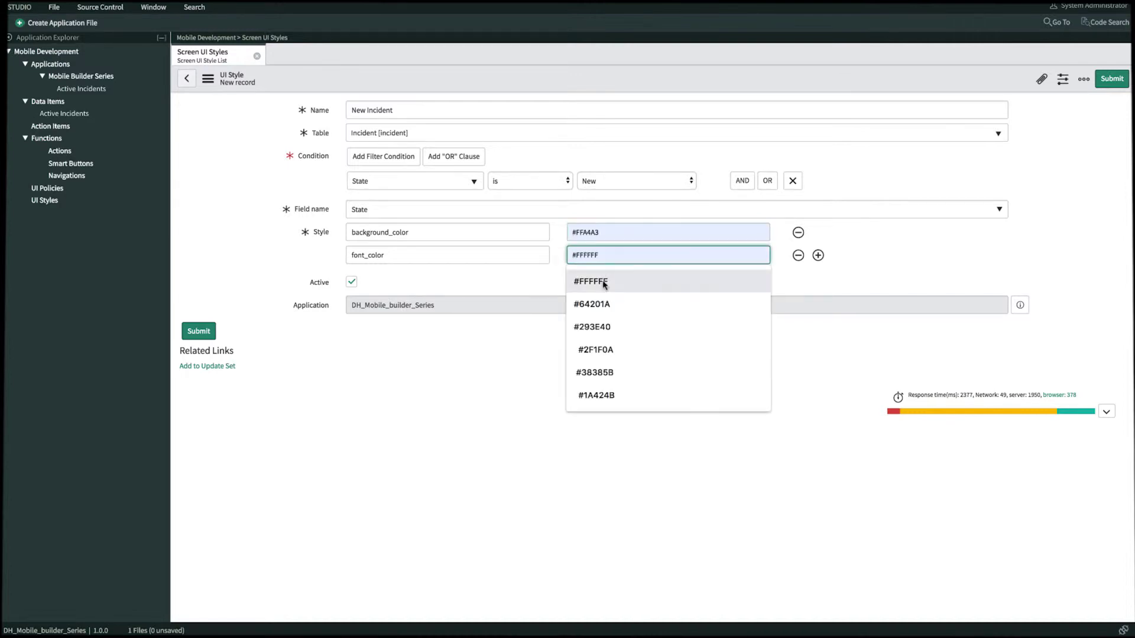
left_click(603, 282)
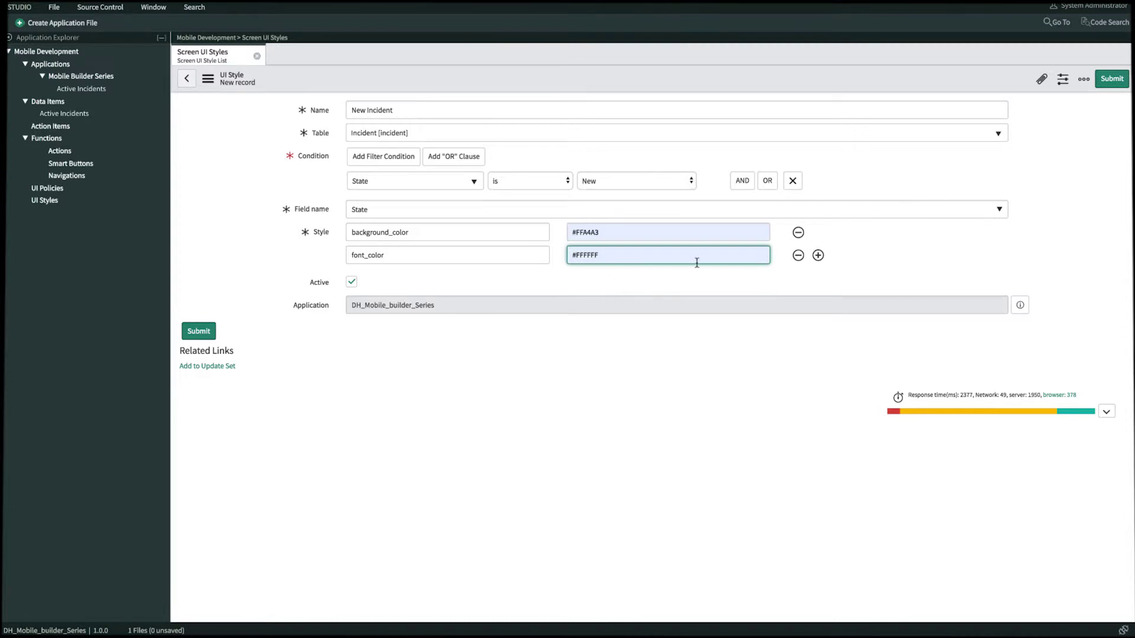
left_click(1113, 79)
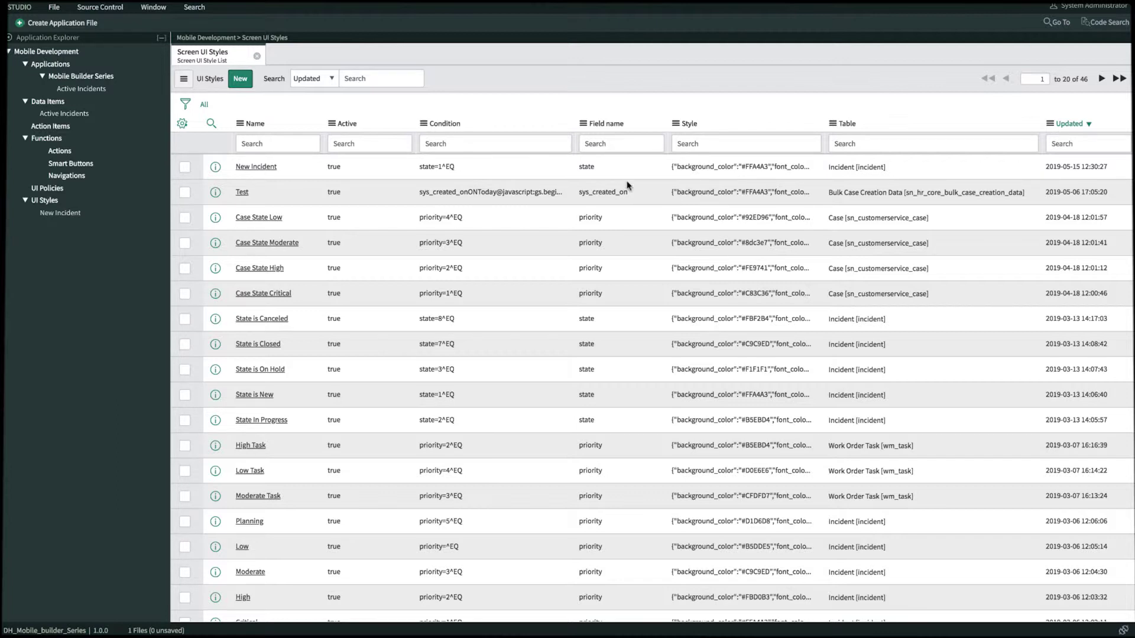
left_click(81, 89)
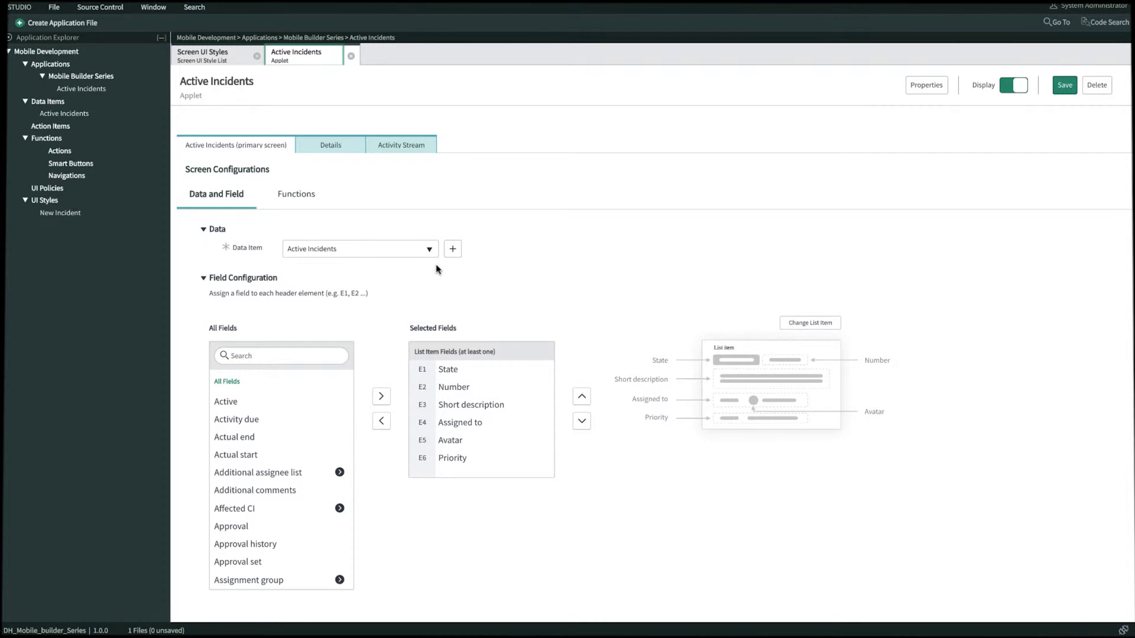
scroll(437, 270, "down", 5)
scroll(437, 270, "down", 3)
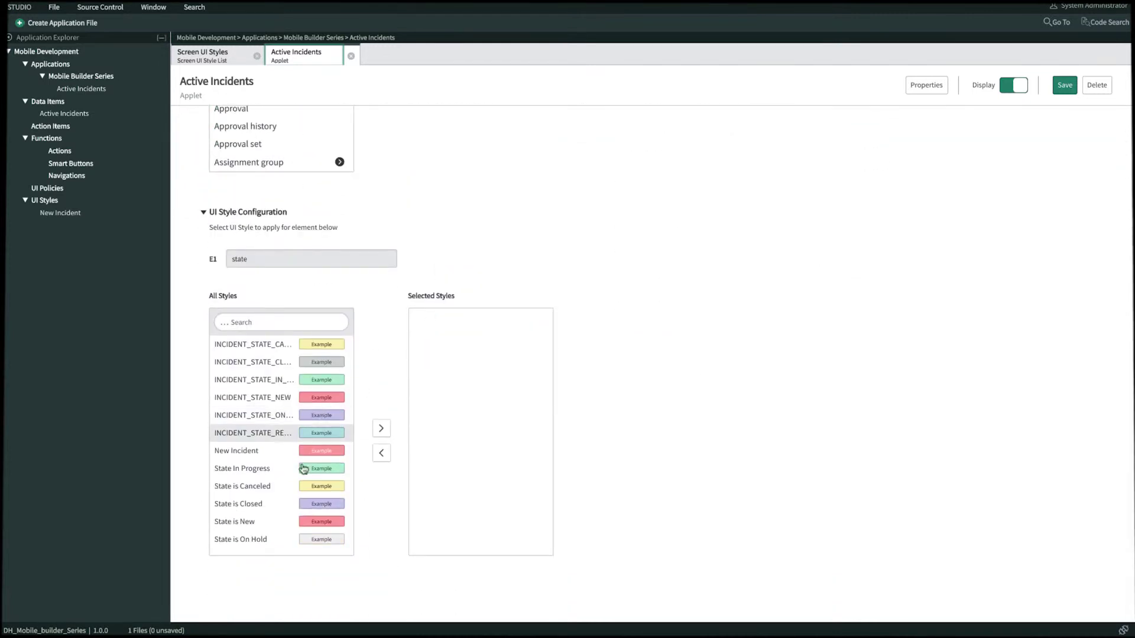
Apply the State is New style to the state element on the list screen.
left_click(259, 525)
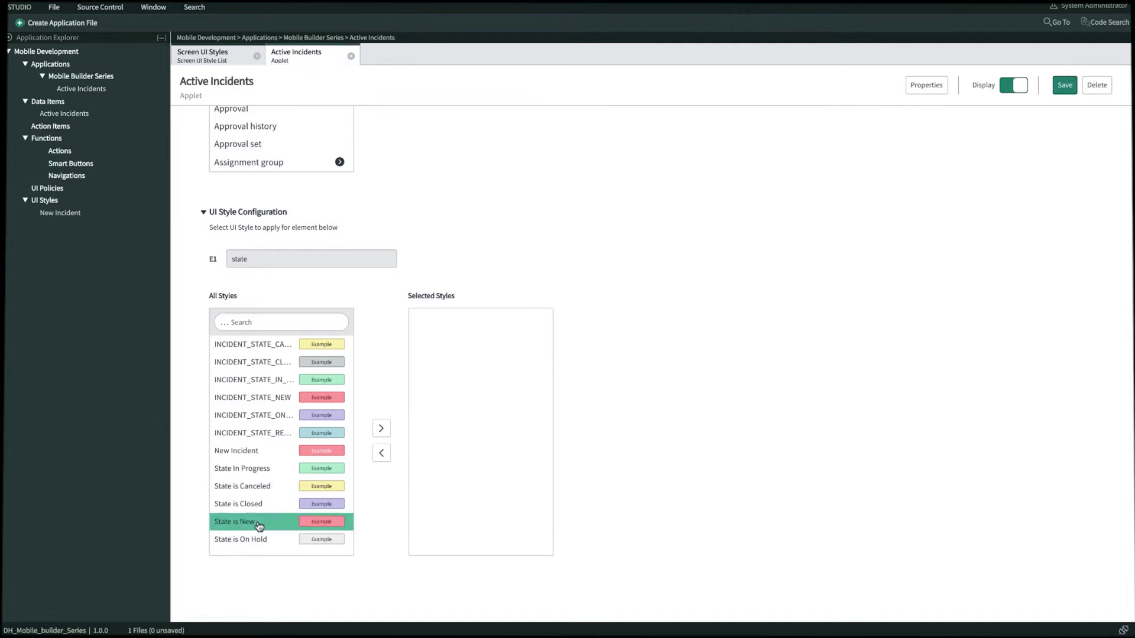
left_click(381, 429)
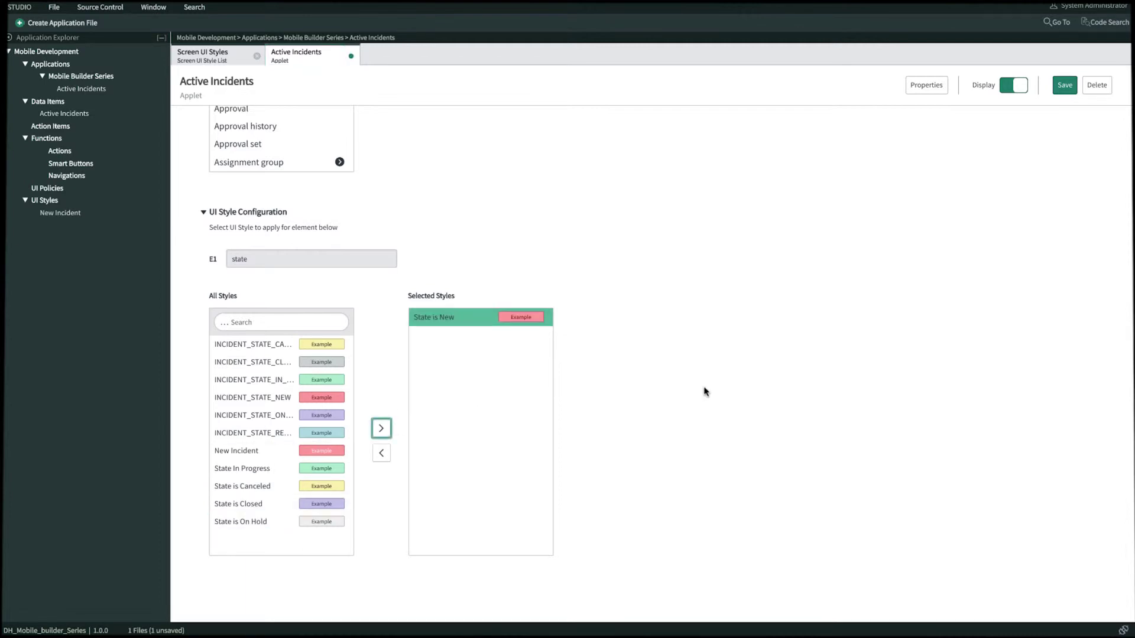
scroll(705, 391, "up", 6)
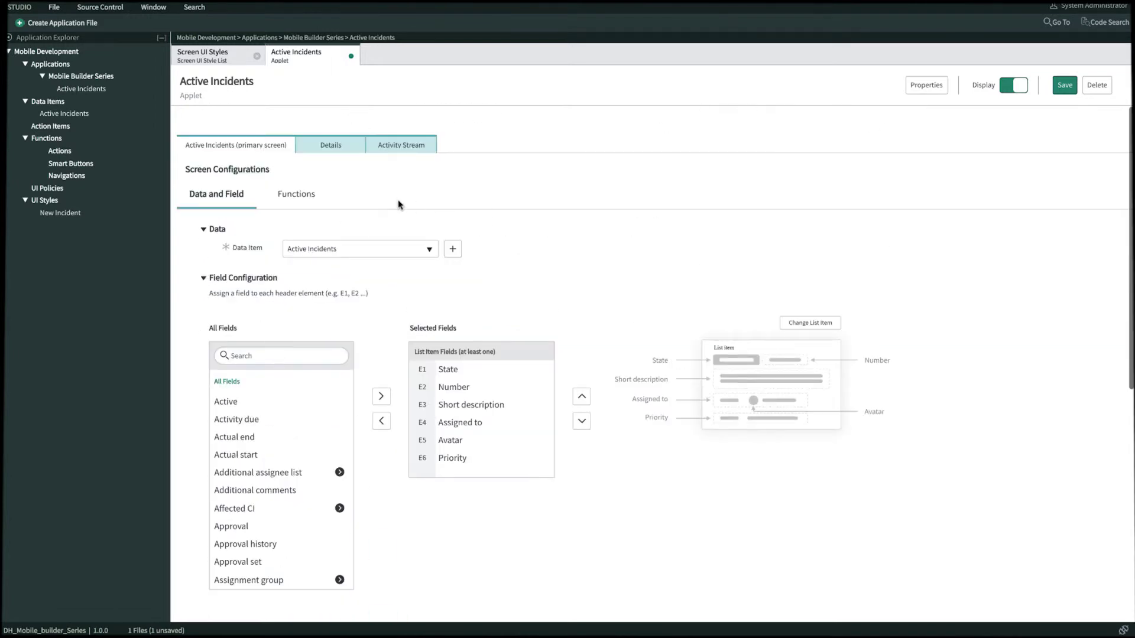
left_click(325, 149)
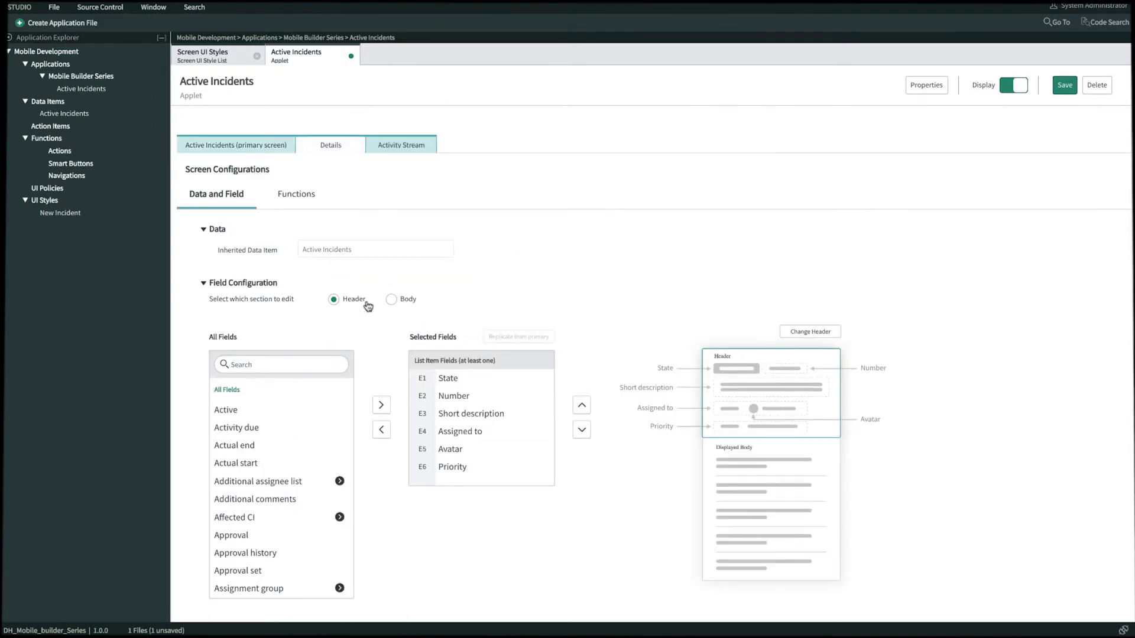
scroll(366, 305, "down", 6)
Apply State is New to the Details screen header and save the applet.
left_click(257, 522)
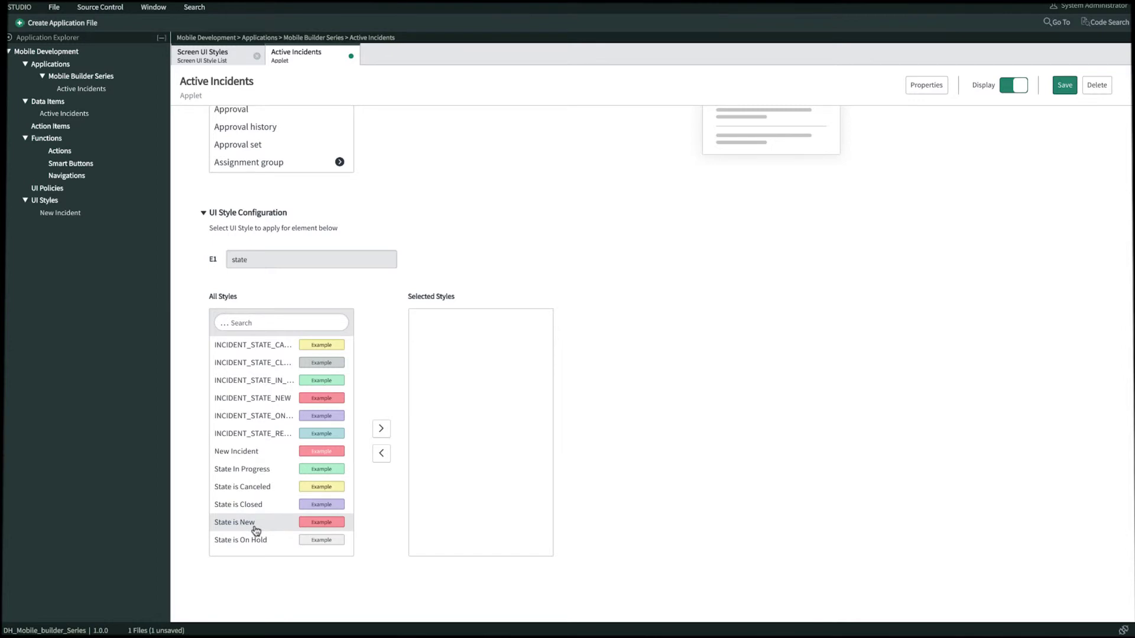
left_click(381, 428)
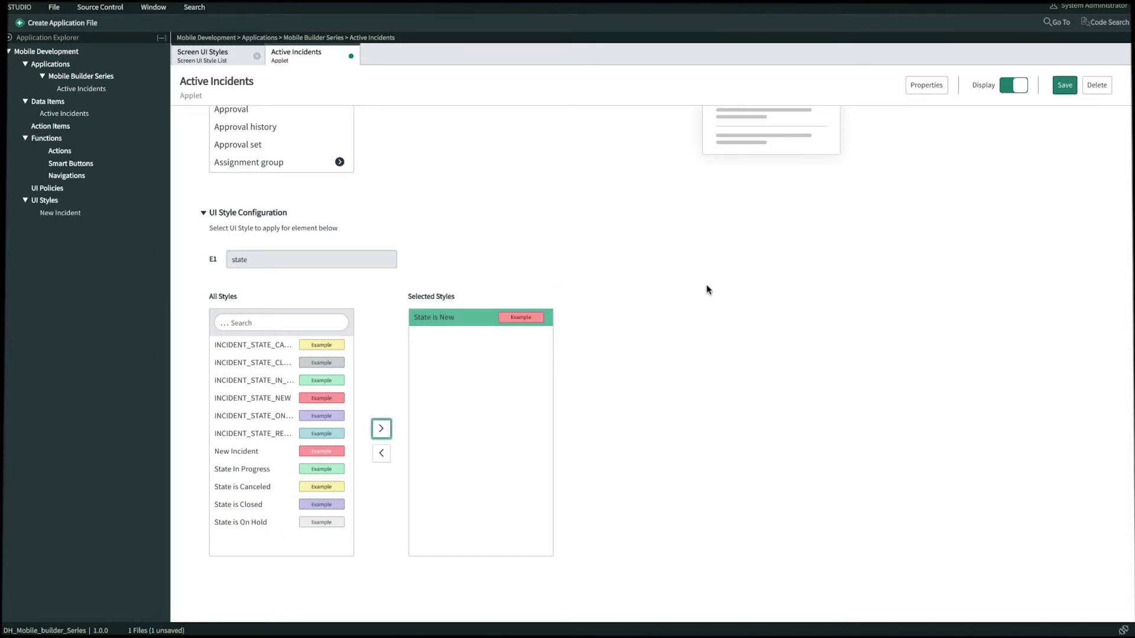
scroll(708, 289, "up", 6)
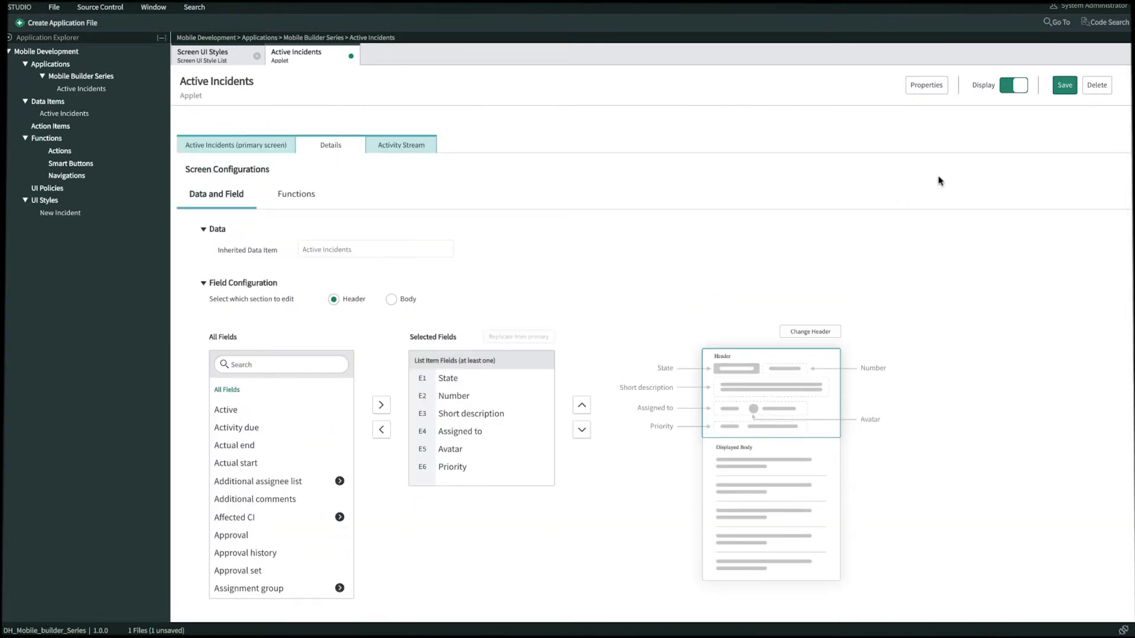
left_click(1064, 85)
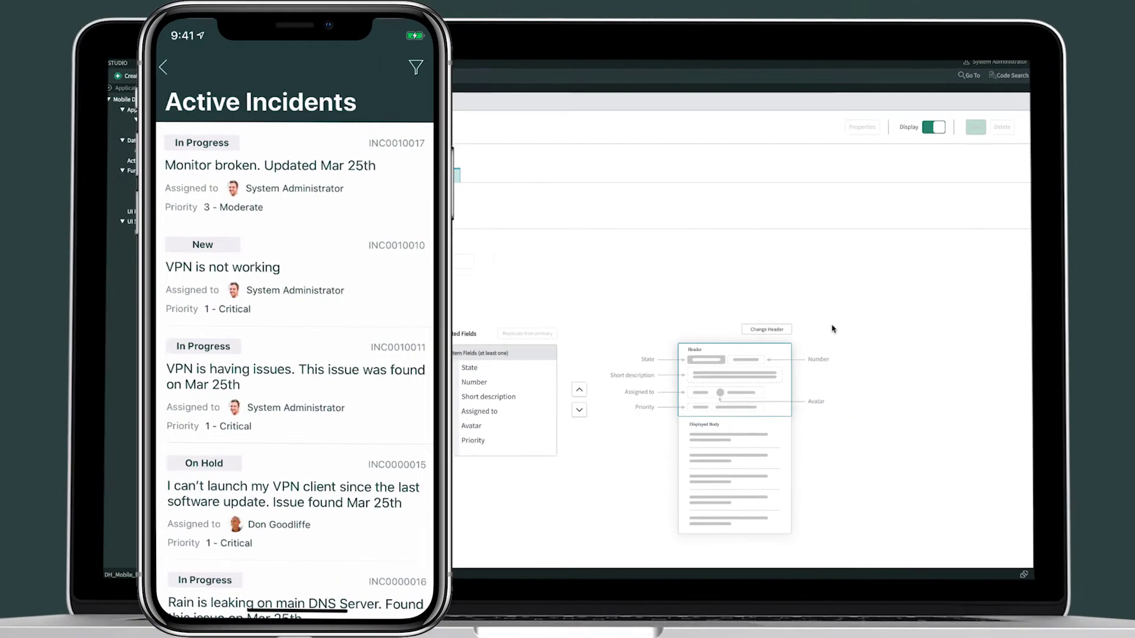